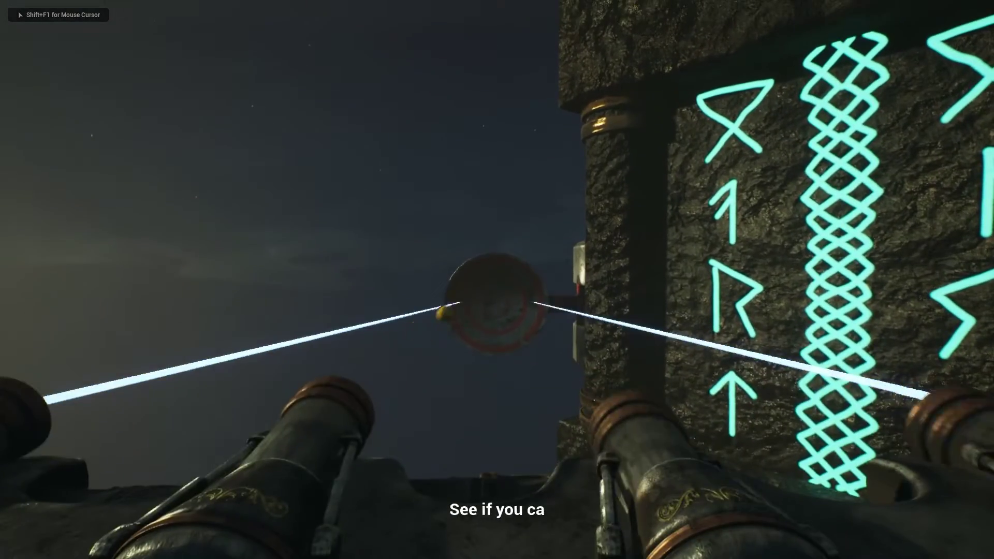
pyautogui.click(497, 280)
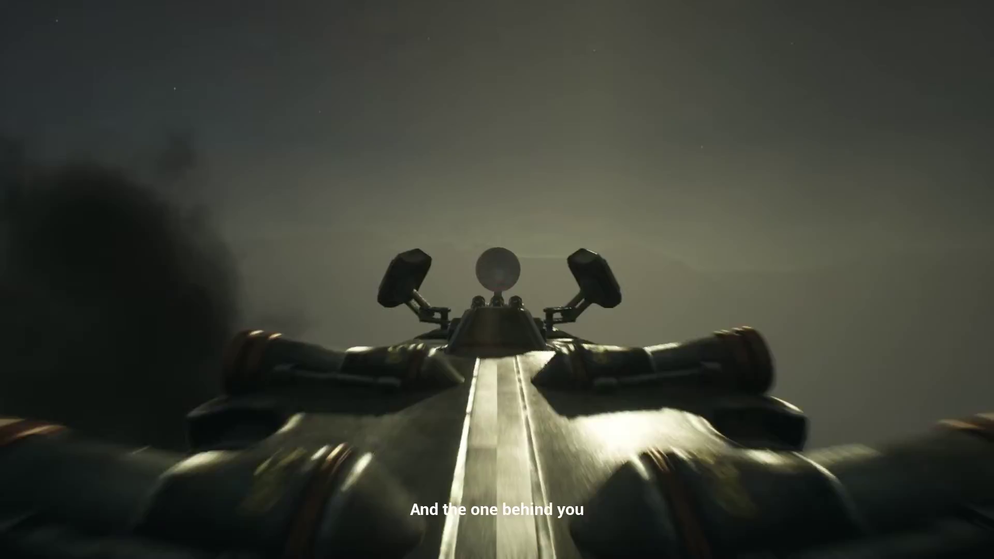
pyautogui.click(497, 279)
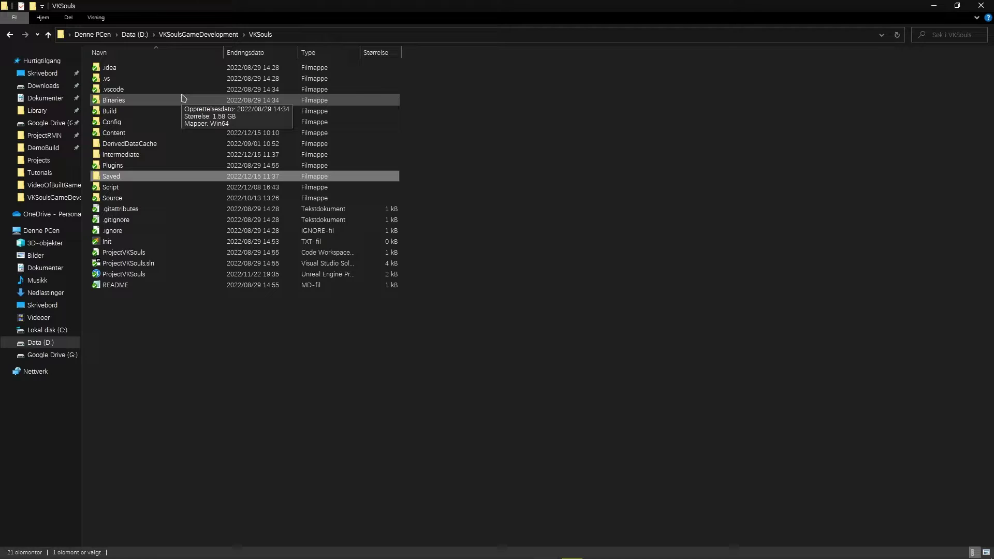
# View the contents of the Windows folder under Saved > Config and return to the VKSouls project folder.
pyautogui.click(550, 345)
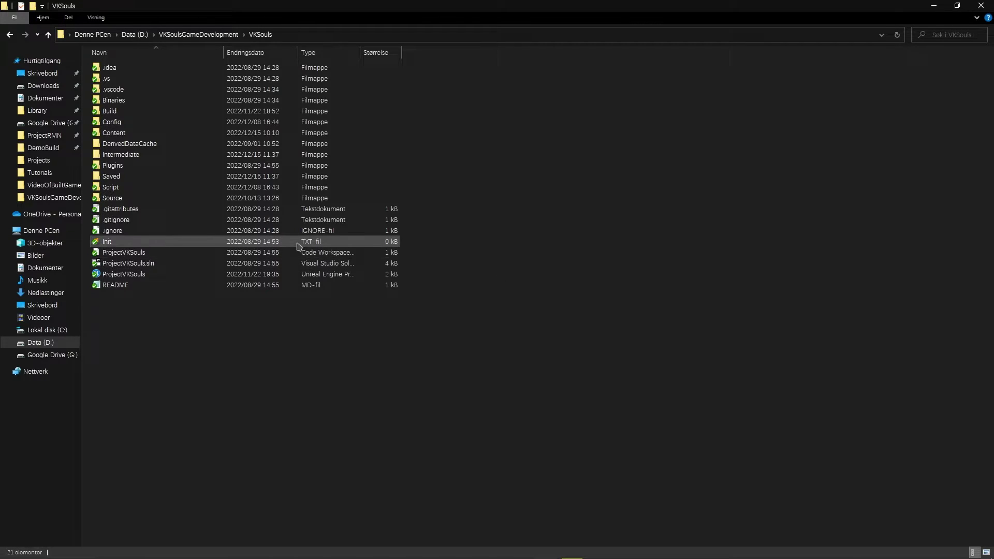
pyautogui.doubleClick(141, 177)
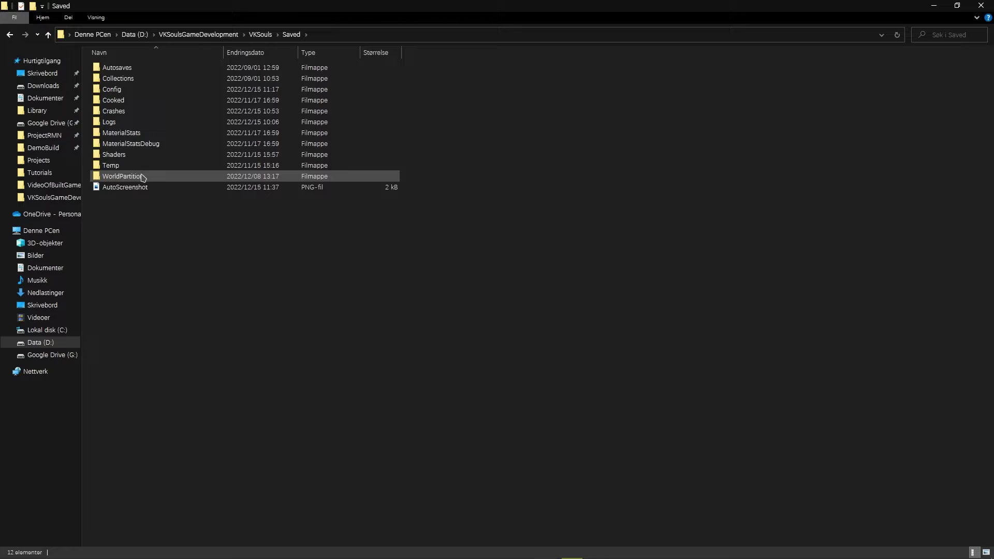
pyautogui.doubleClick(150, 90)
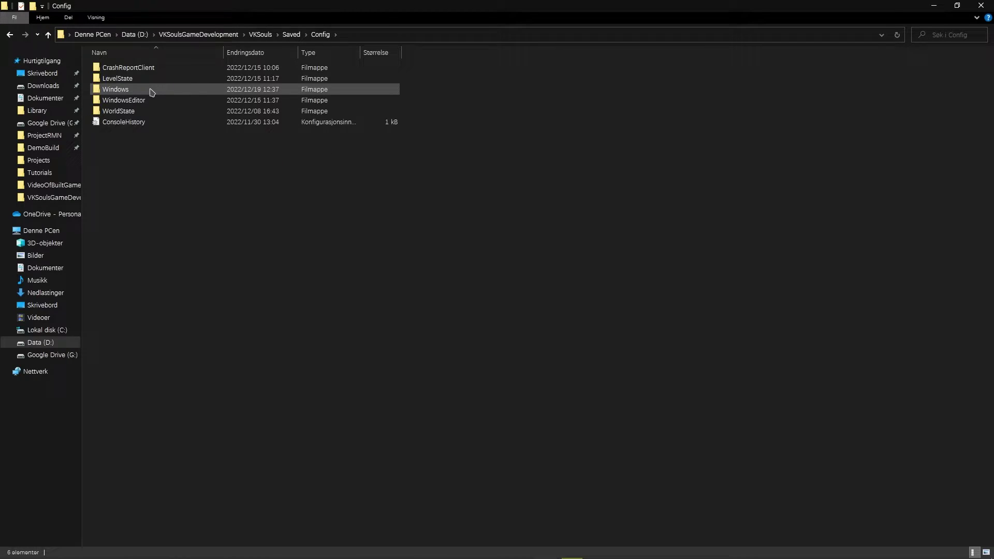
pyautogui.doubleClick(152, 93)
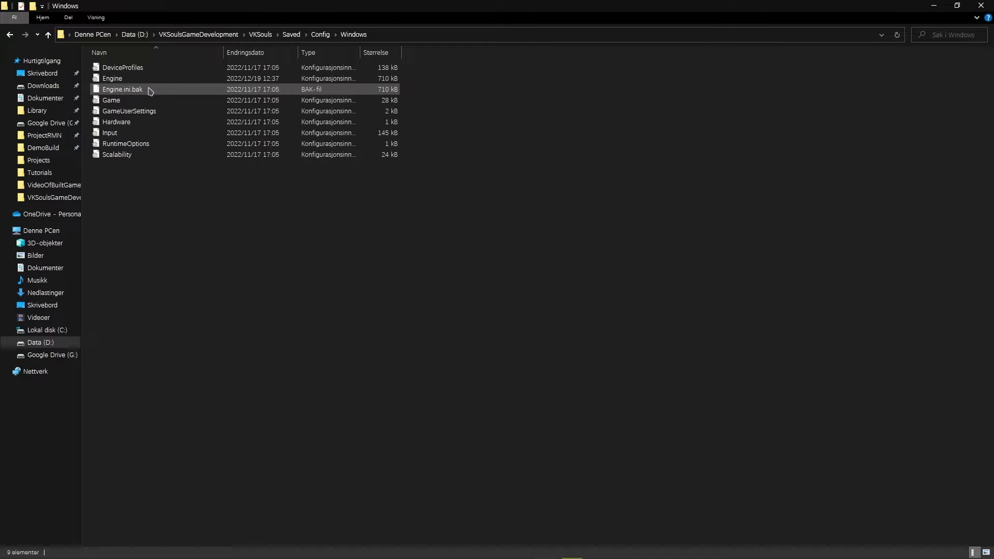
pyautogui.click(259, 35)
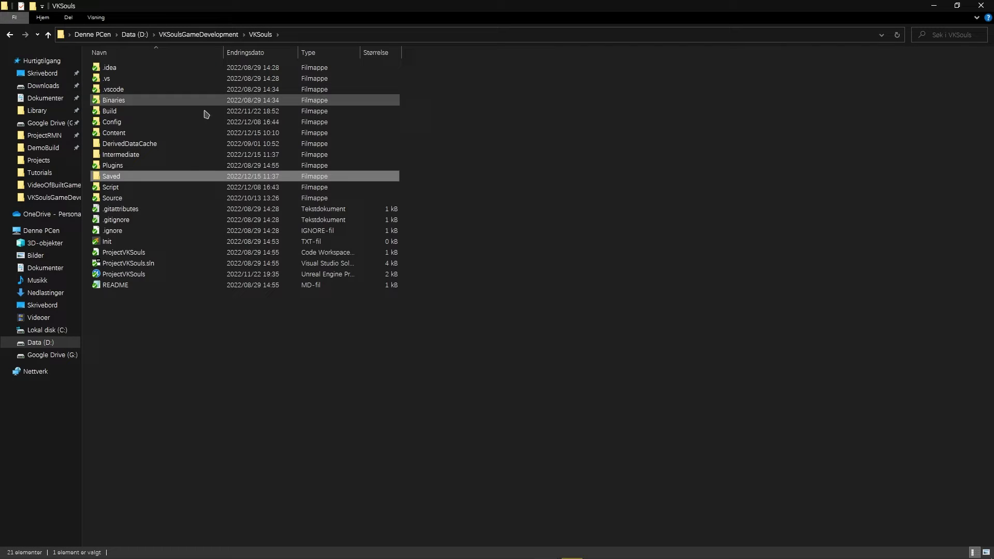
pyautogui.moveTo(192, 340); pyautogui.dragTo(184, 276)
pyautogui.click(394, 340)
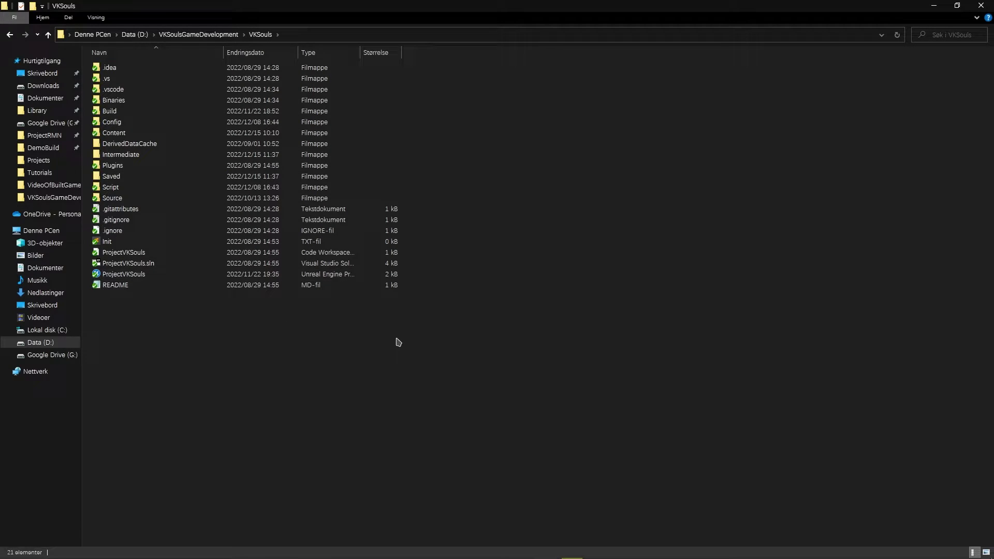
# Open the Engine configuration file from the project's Saved > Config > Windows folder in Notepad++.
pyautogui.doubleClick(135, 178)
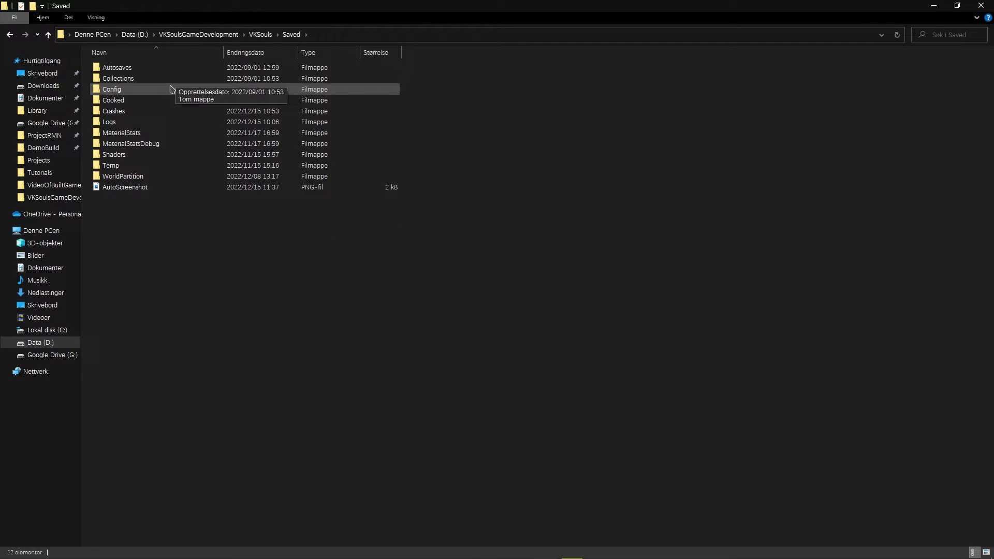
pyautogui.doubleClick(141, 94)
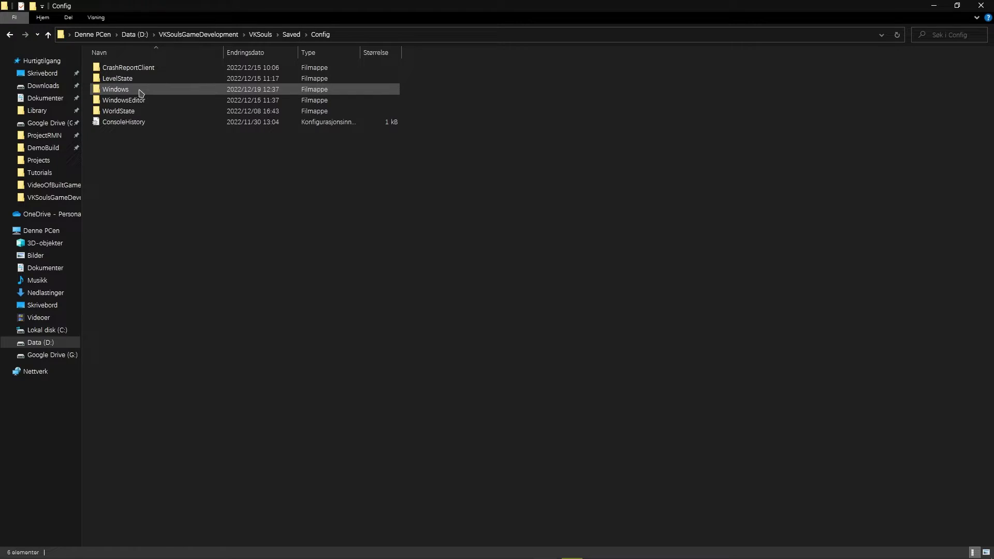
pyautogui.click(140, 94)
pyautogui.doubleClick(140, 93)
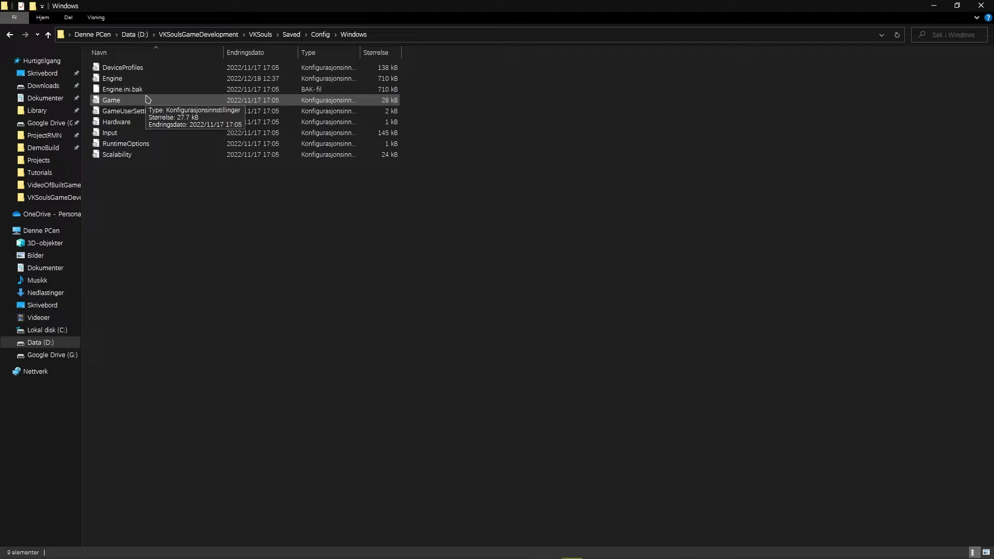
pyautogui.click(116, 79)
pyautogui.rightClick(116, 78)
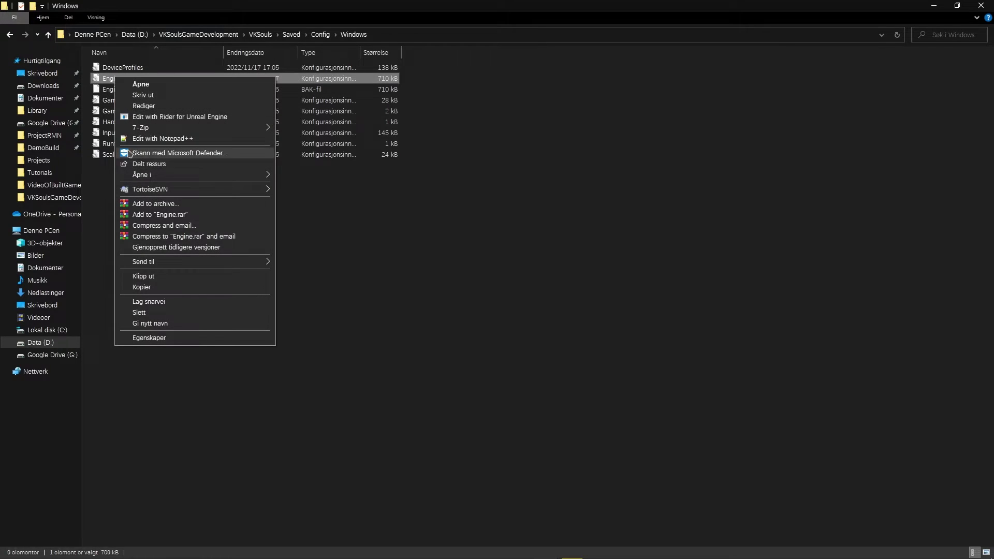
pyautogui.click(151, 138)
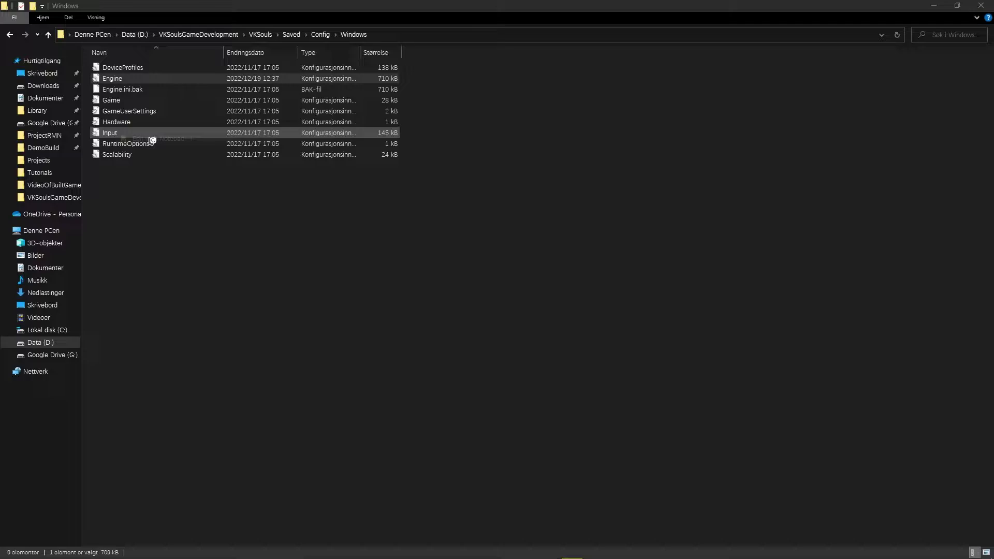
pyautogui.moveTo(305, 7)
pyautogui.mouseDown()
pyautogui.moveTo(317, 86)
pyautogui.moveTo(309, 4)
pyautogui.mouseUp()
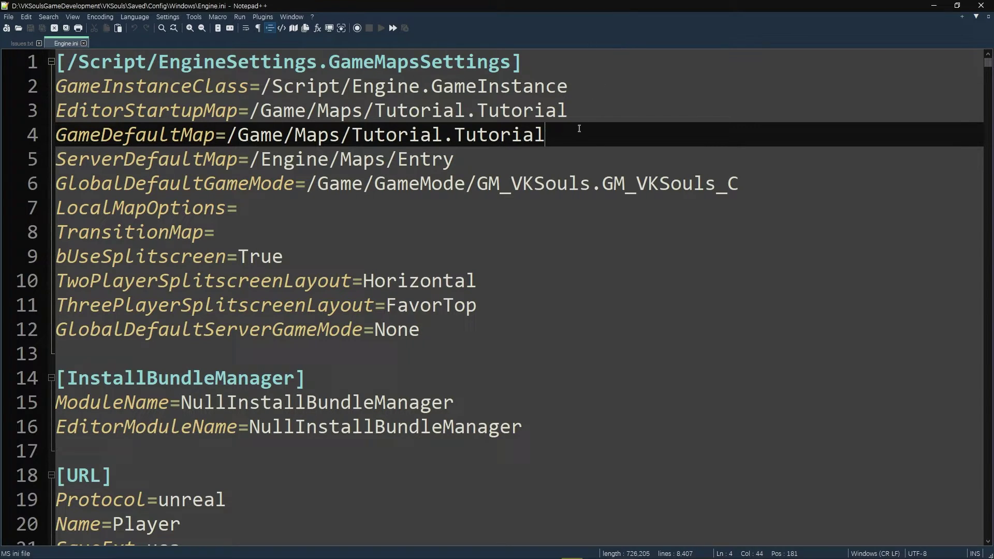
# Replace the map name before the dot in the GameDefaultMap path with StartLevel.
pyautogui.click(600, 110)
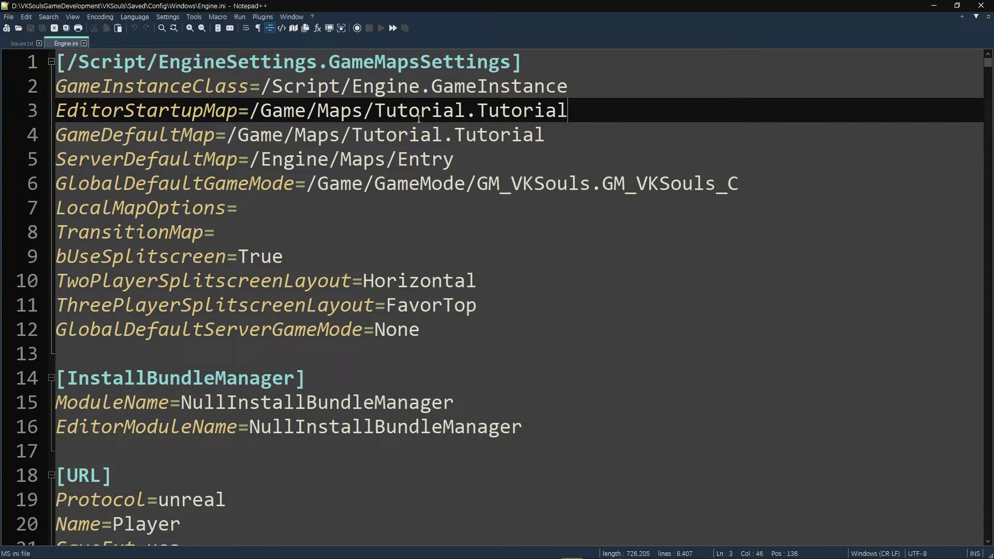
pyautogui.doubleClick(395, 136)
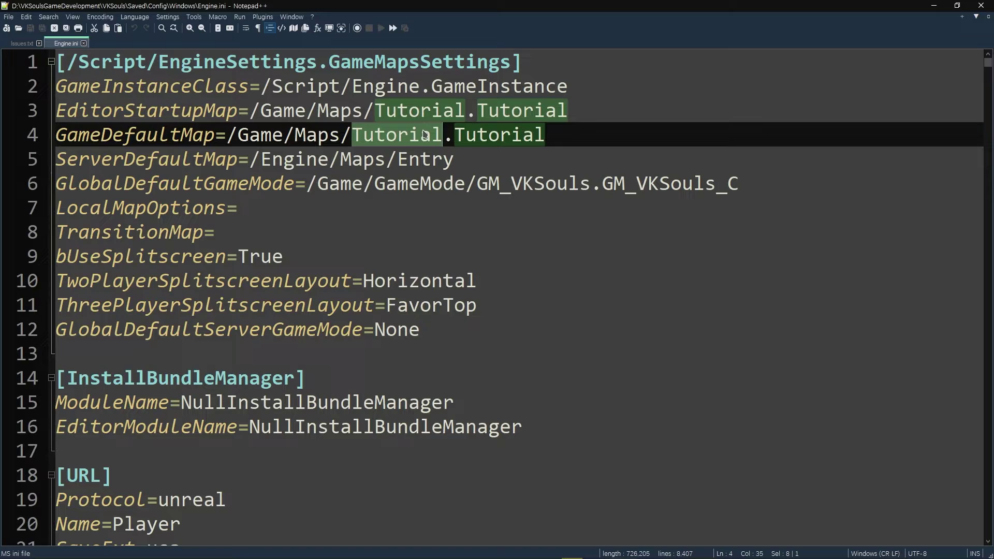
pyautogui.write('hjhj')
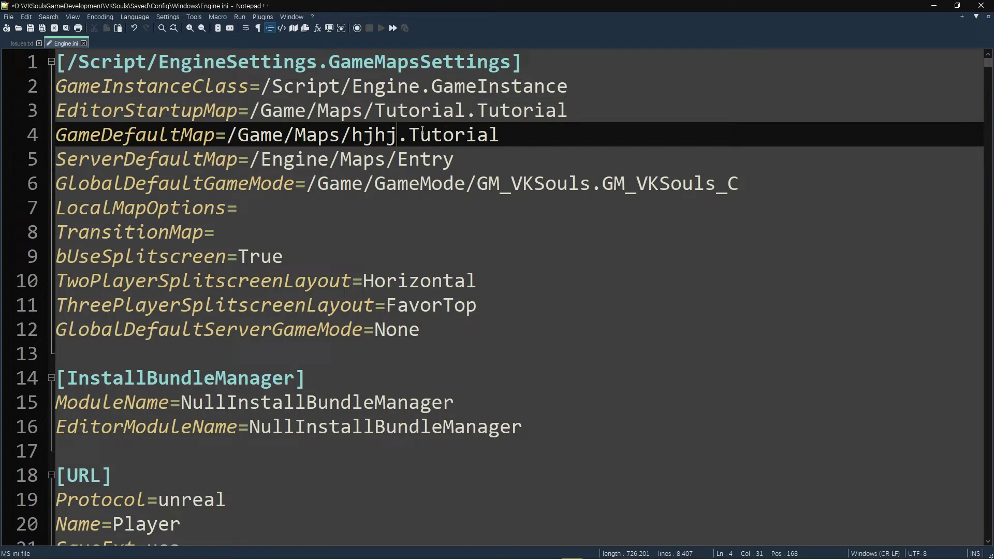
pyautogui.hotkey('ctrl', 'shift', 'Left')
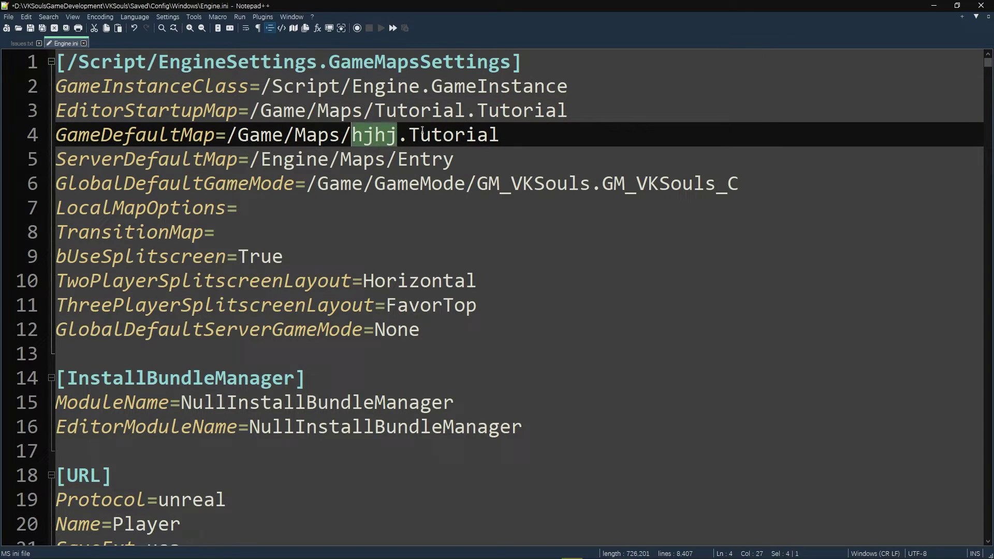
pyautogui.write('StartUP')
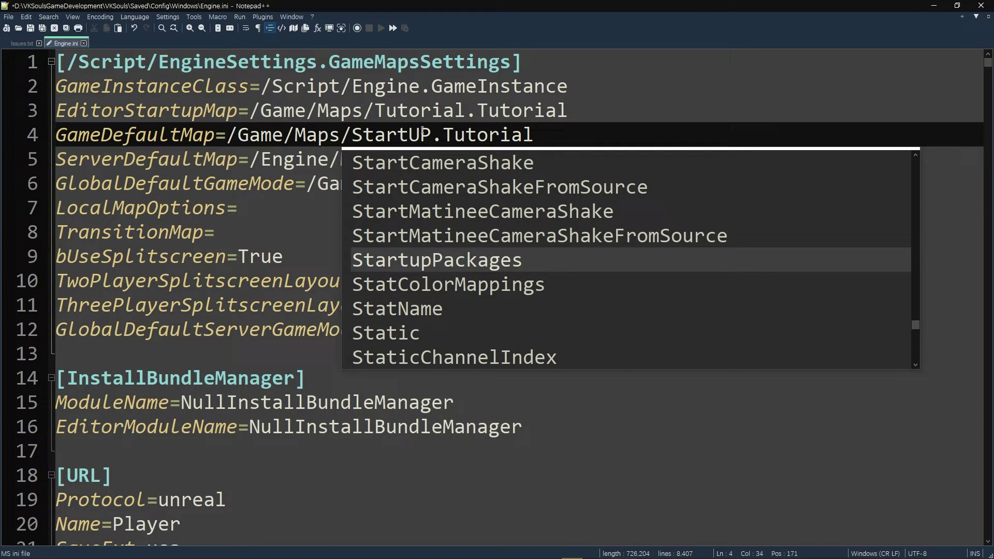
pyautogui.press('BackSpace')
pyautogui.press('BackSpace')
pyautogui.write('Level')
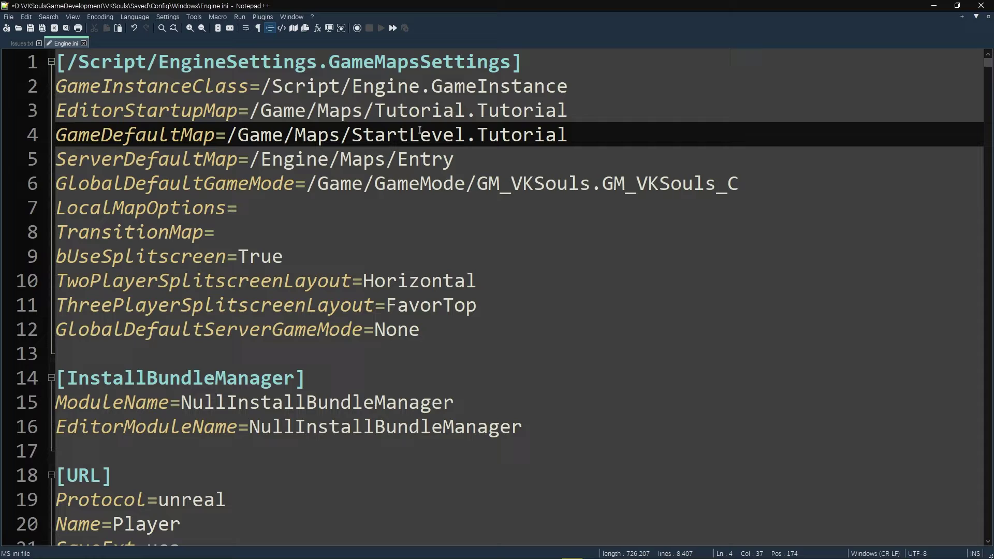
# Copy StartLevel over the map name after the dot in the GameDefaultMap path and save Engine.ini.
pyautogui.doubleClick(418, 134)
pyautogui.hotkey('ctrl', 'c')
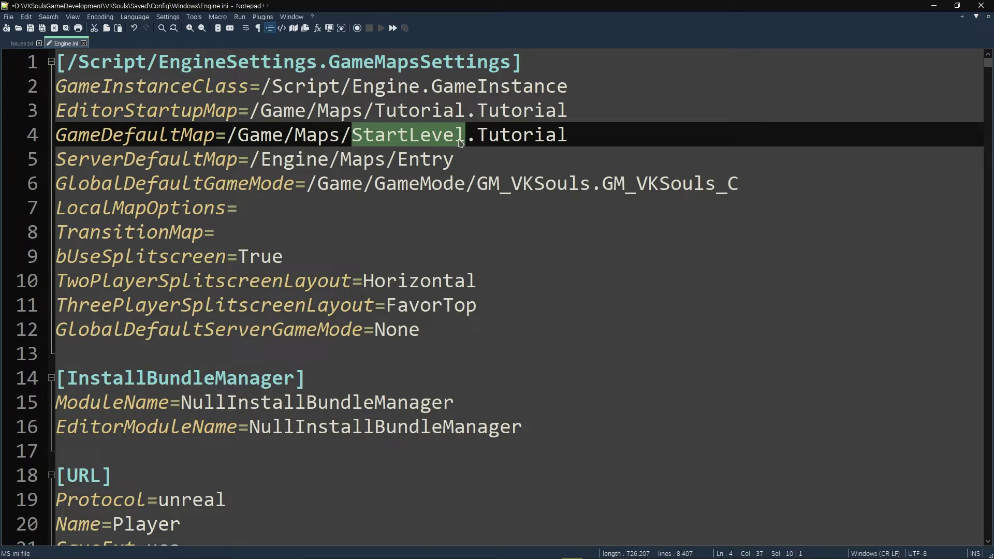
pyautogui.doubleClick(504, 135)
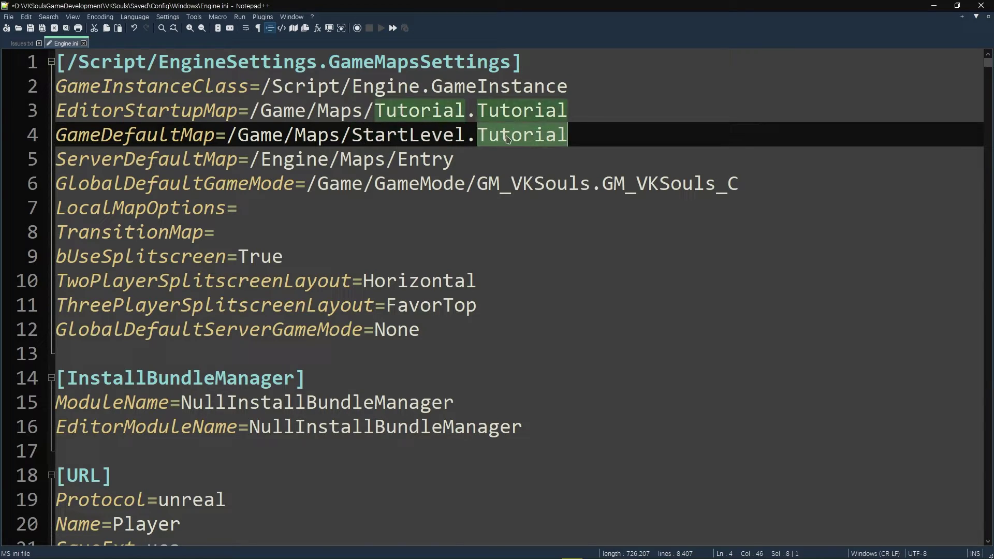
pyautogui.hotkey('ctrl', 'v')
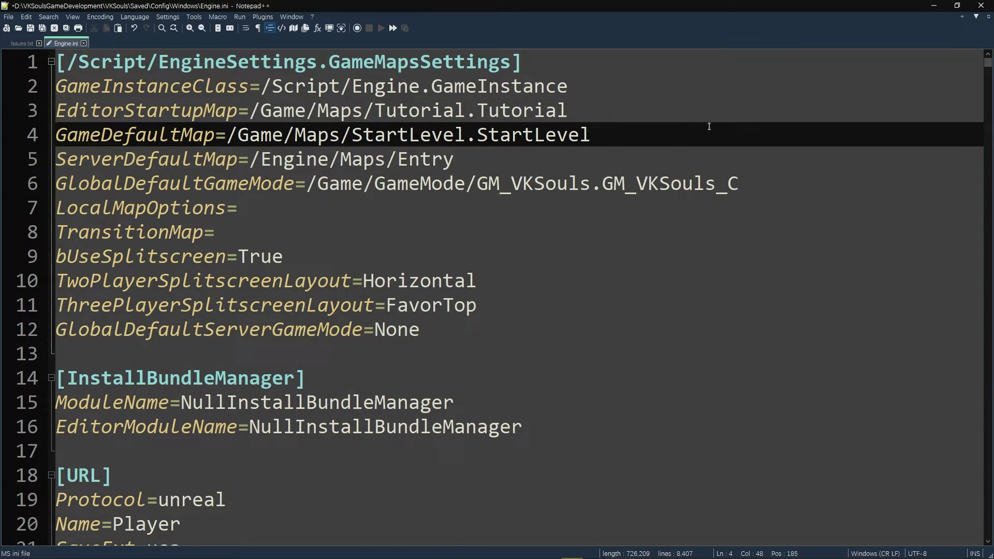
pyautogui.hotkey('ctrl', 's')
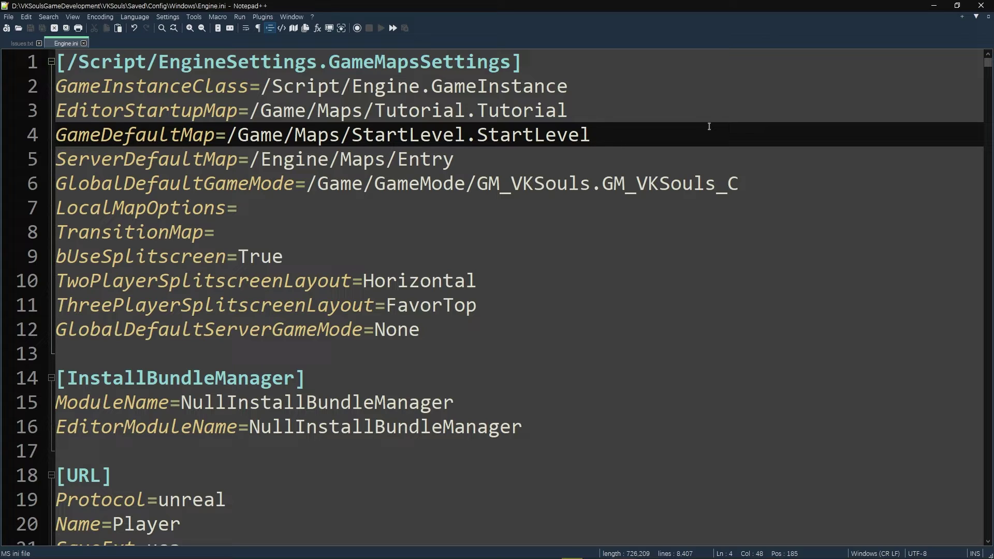
# Switch to File Explorer and locate the Engine configuration file in the Windows folder under Config.
pyautogui.hotkey('alt', 'Tab')
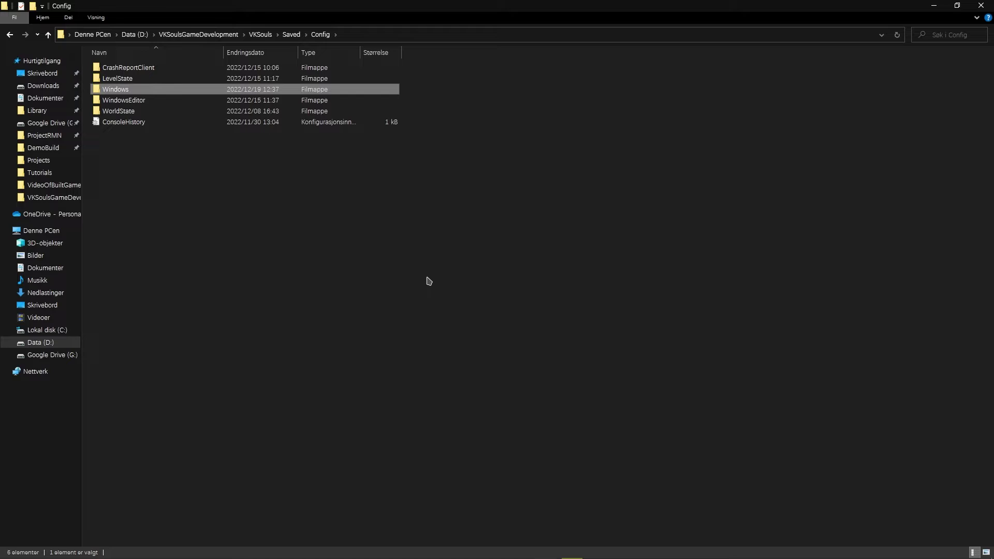
pyautogui.click(320, 35)
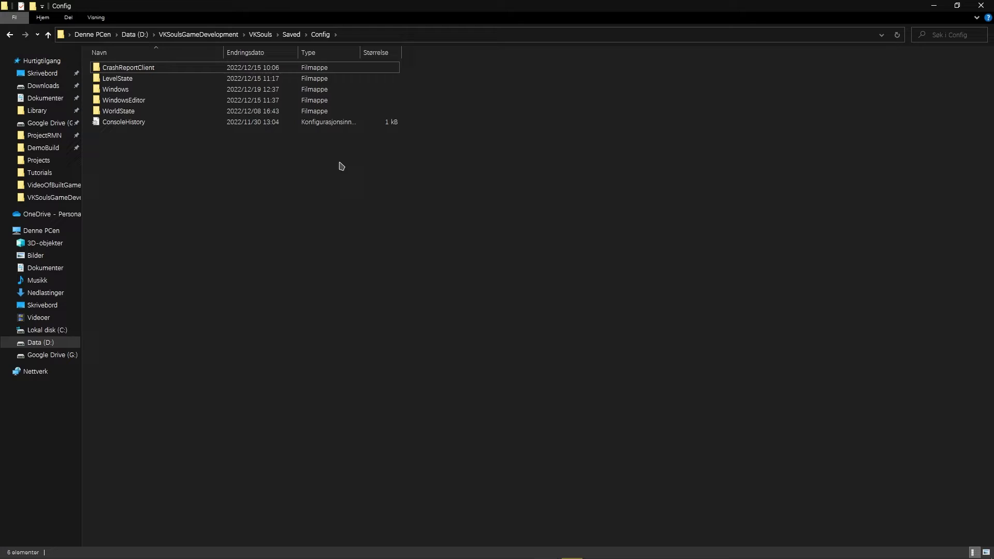
pyautogui.doubleClick(143, 91)
pyautogui.click(151, 80)
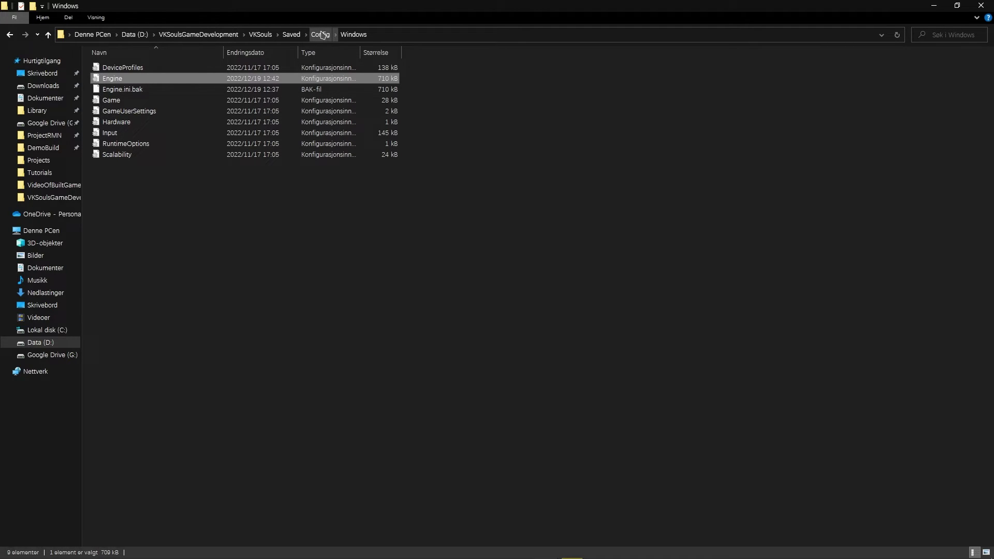
# Retrace the path from Saved through Config to the Windows folder, then go back up to VKSouls.
pyautogui.click(290, 34)
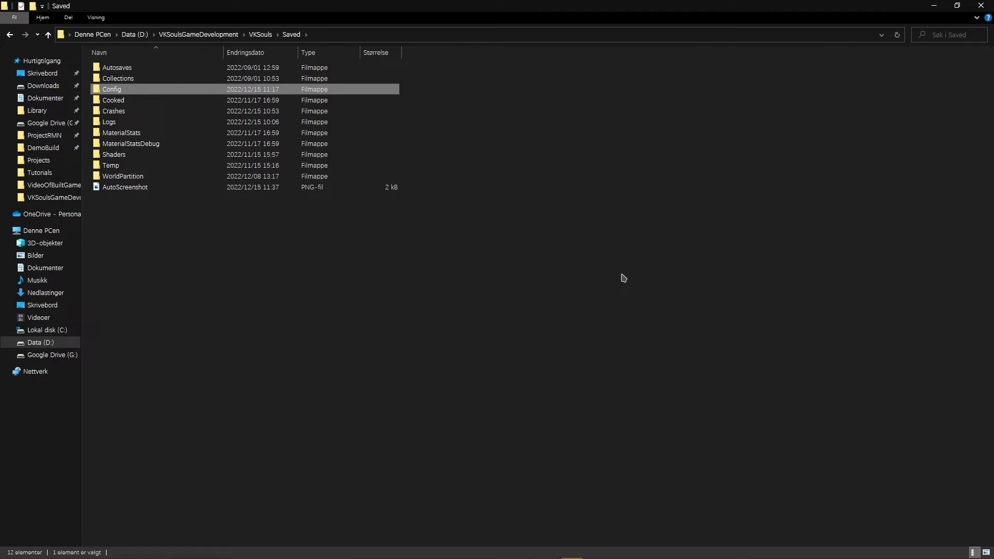
pyautogui.click(247, 282)
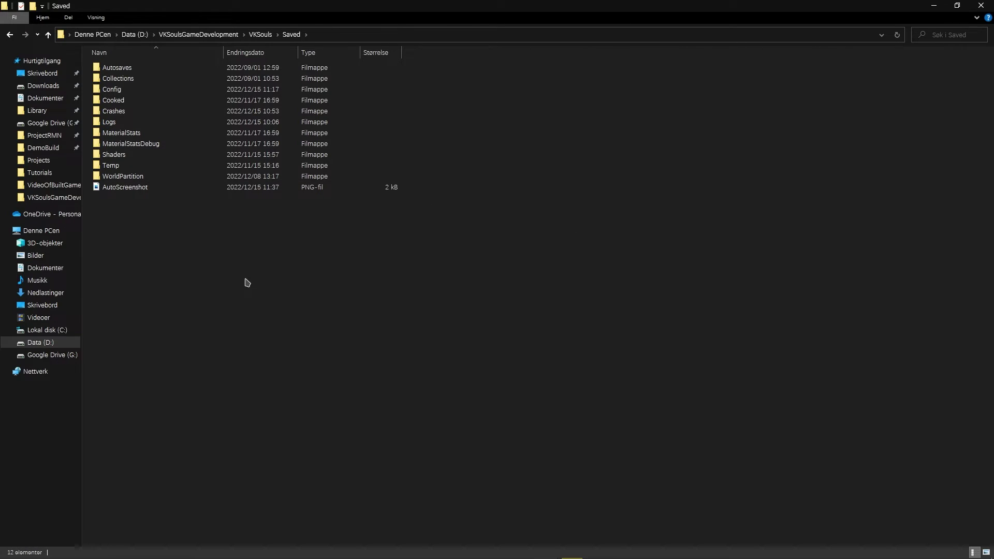
pyautogui.doubleClick(146, 89)
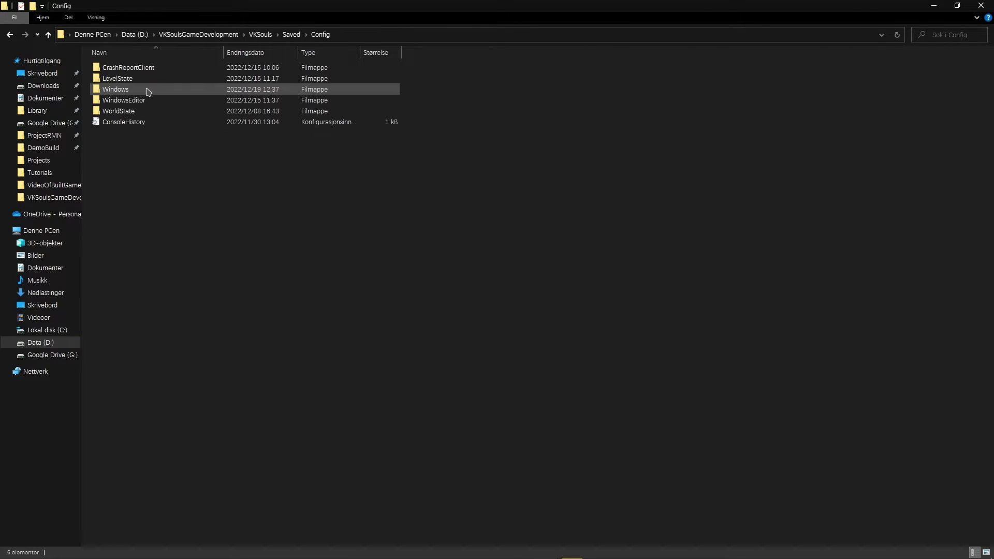
pyautogui.doubleClick(132, 93)
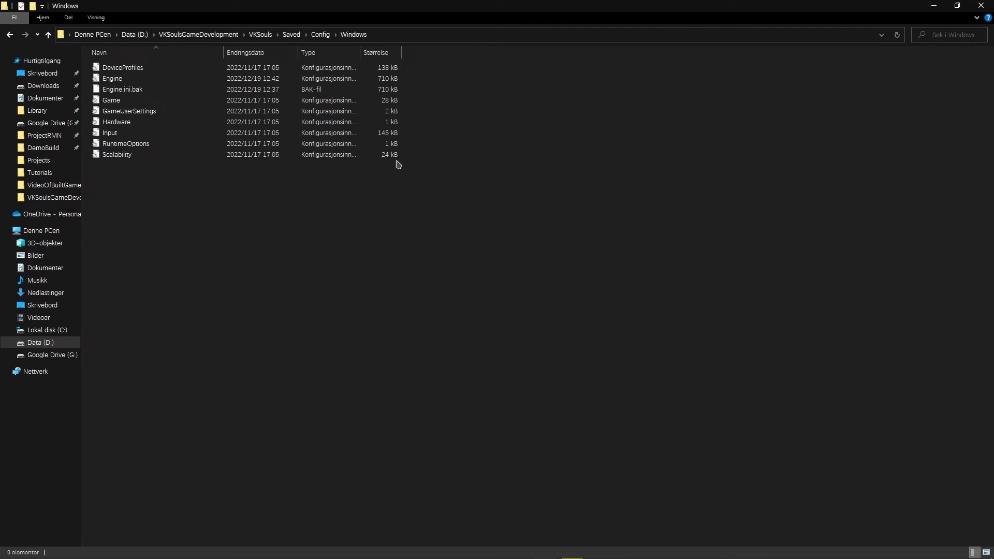
pyautogui.click(292, 35)
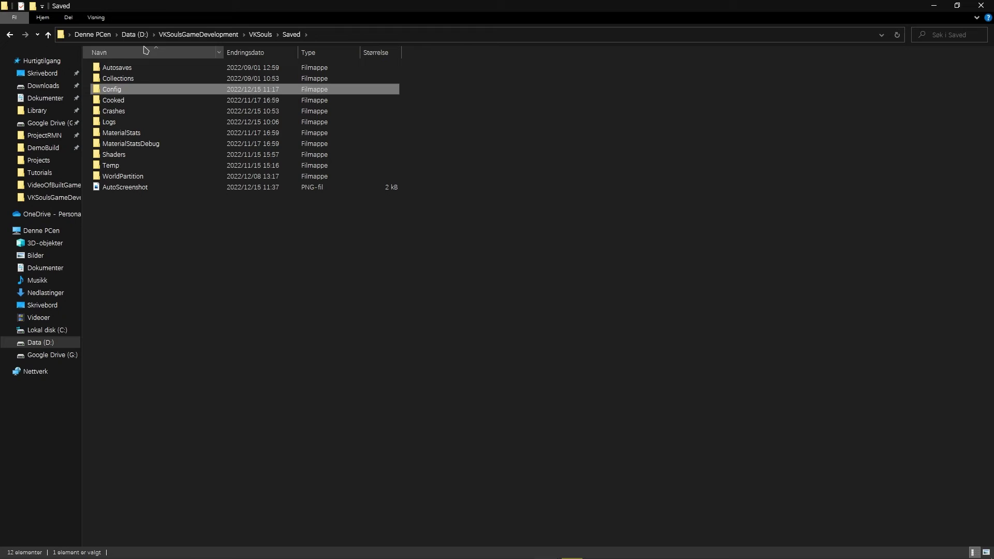
pyautogui.click(262, 34)
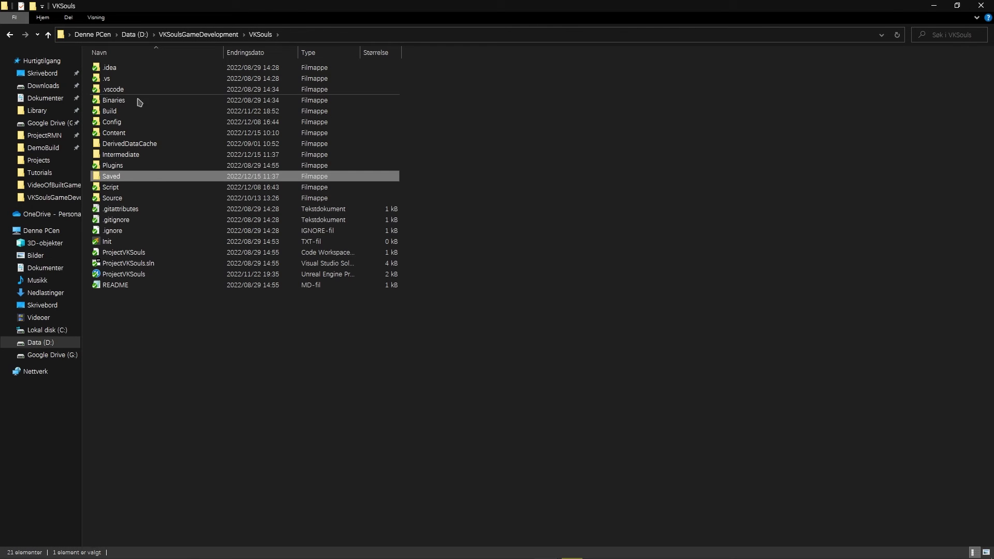
# Look into the Cooked folder inside Saved, return to Saved and point out the Config folder.
pyautogui.doubleClick(127, 178)
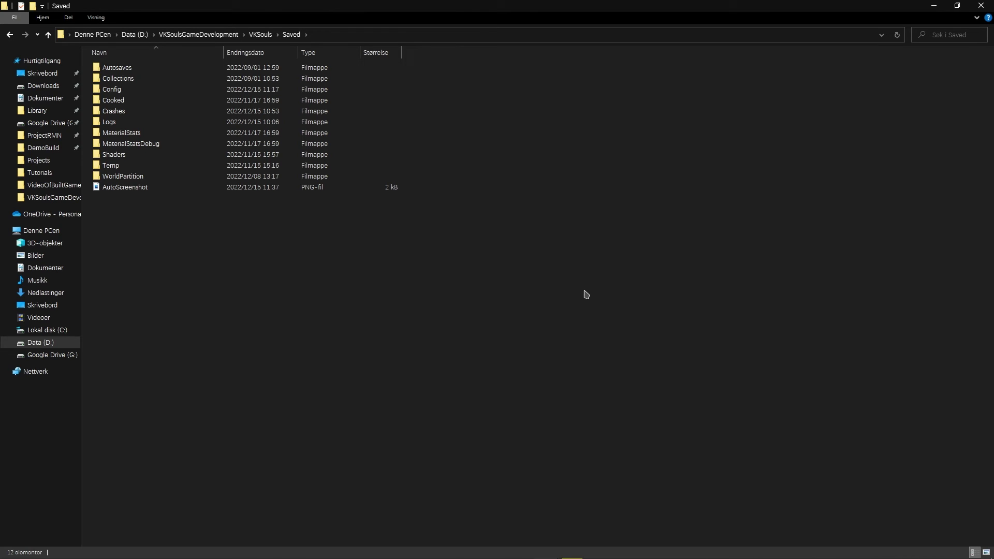
pyautogui.doubleClick(139, 99)
pyautogui.hotkey('alt', 'Left')
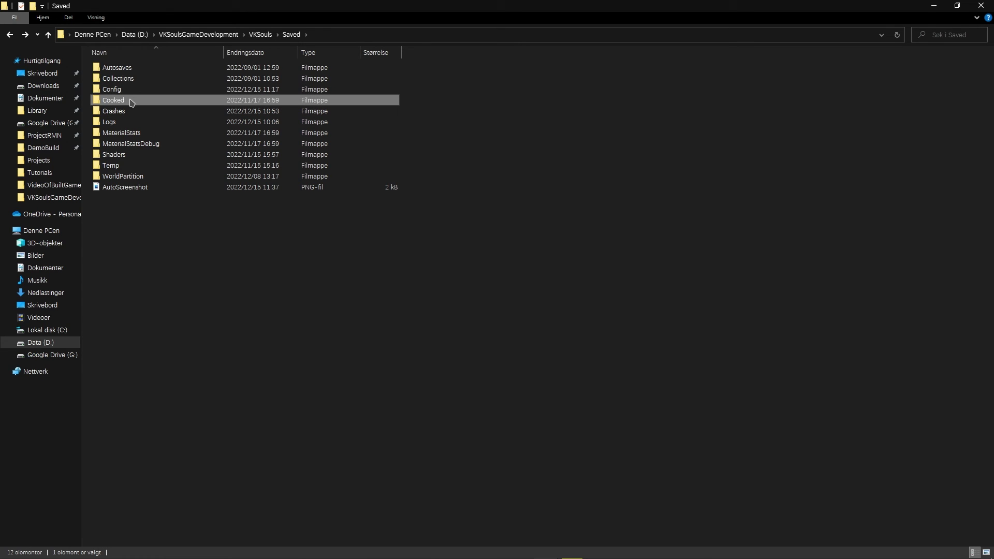
pyautogui.click(150, 92)
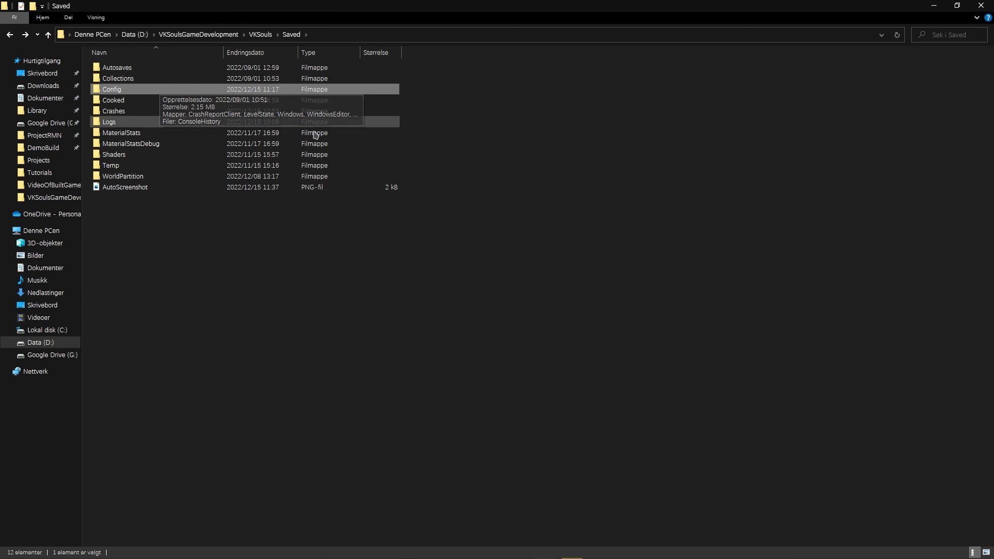
pyautogui.click(364, 330)
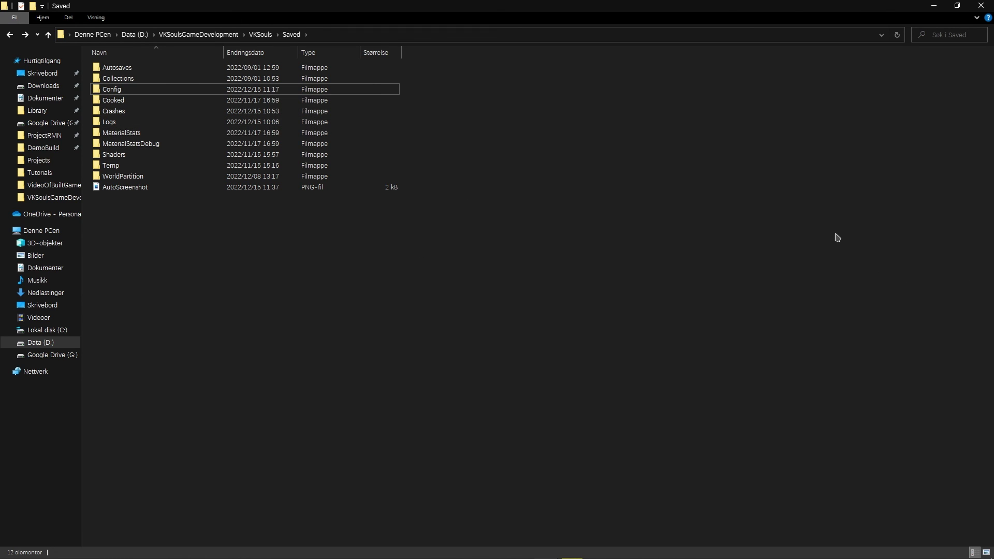